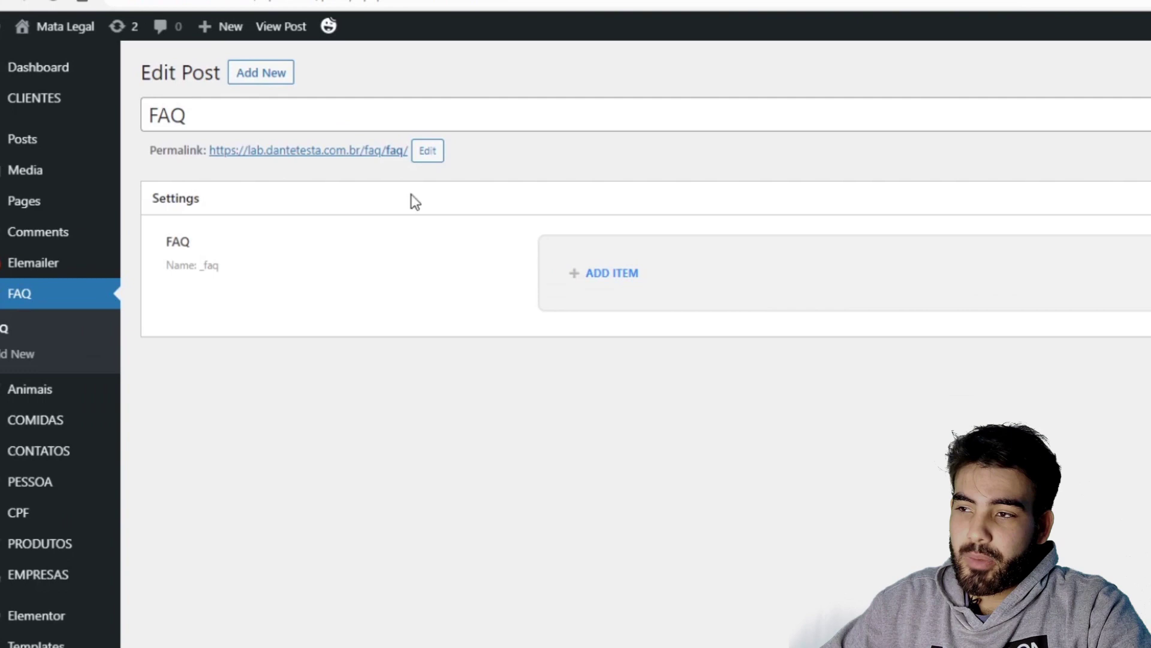
Check the FAQ post's repeater meta name, _faq
click(201, 110)
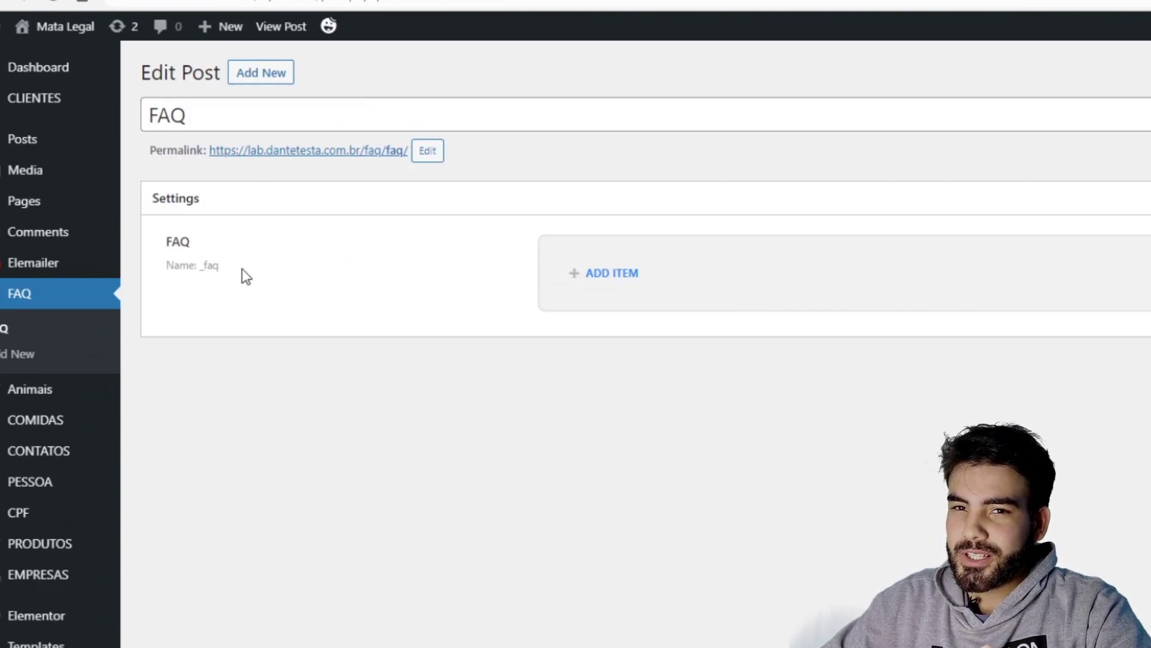
drag(218, 267, 178, 267)
click(333, 306)
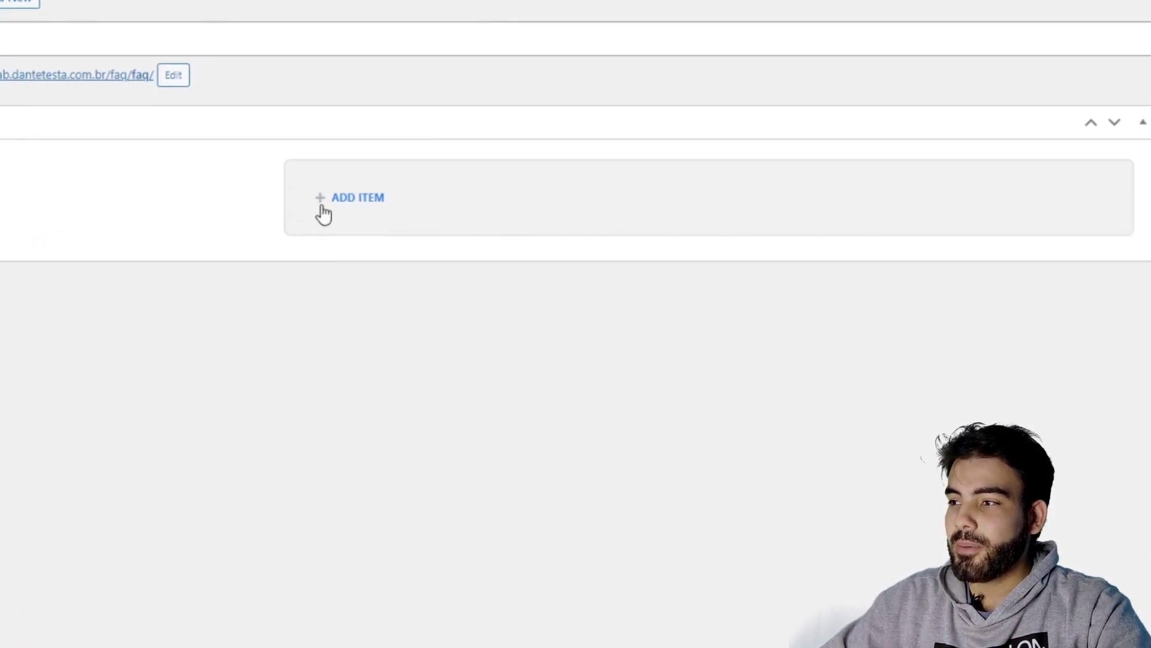
Add two FAQ repeater items, each with a placeholder question and answer
click(322, 210)
click(393, 268)
text(asdsd)
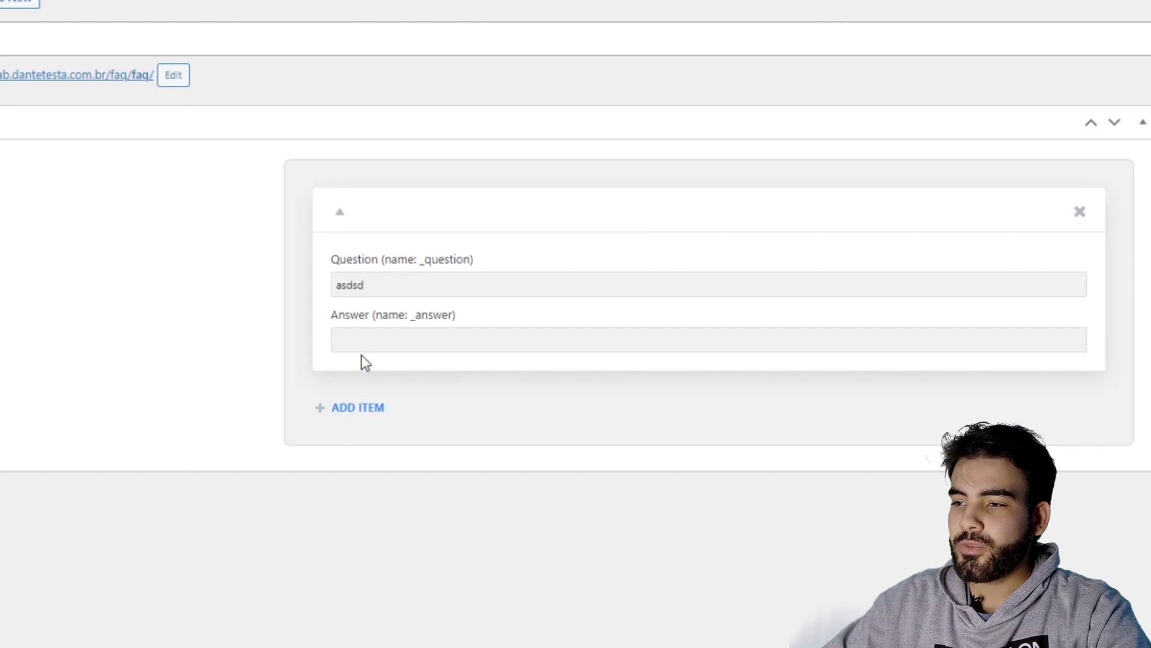
click(405, 340)
text(sadsdad)
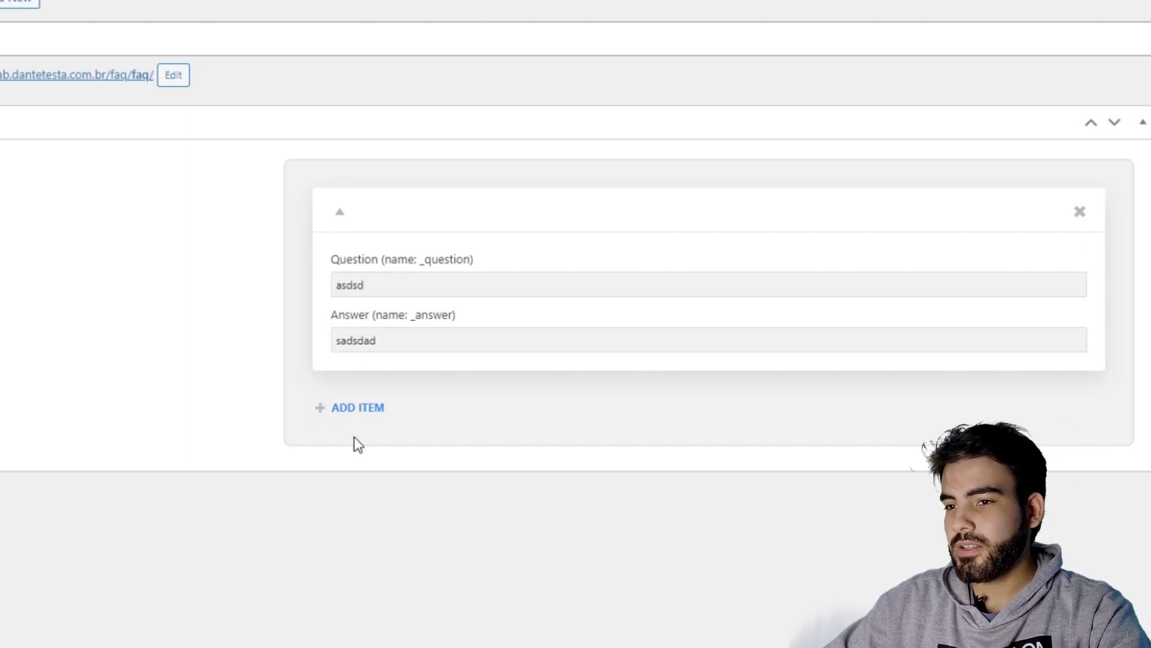
click(357, 407)
click(378, 384)
text(asdsda)
click(382, 439)
text(asd)
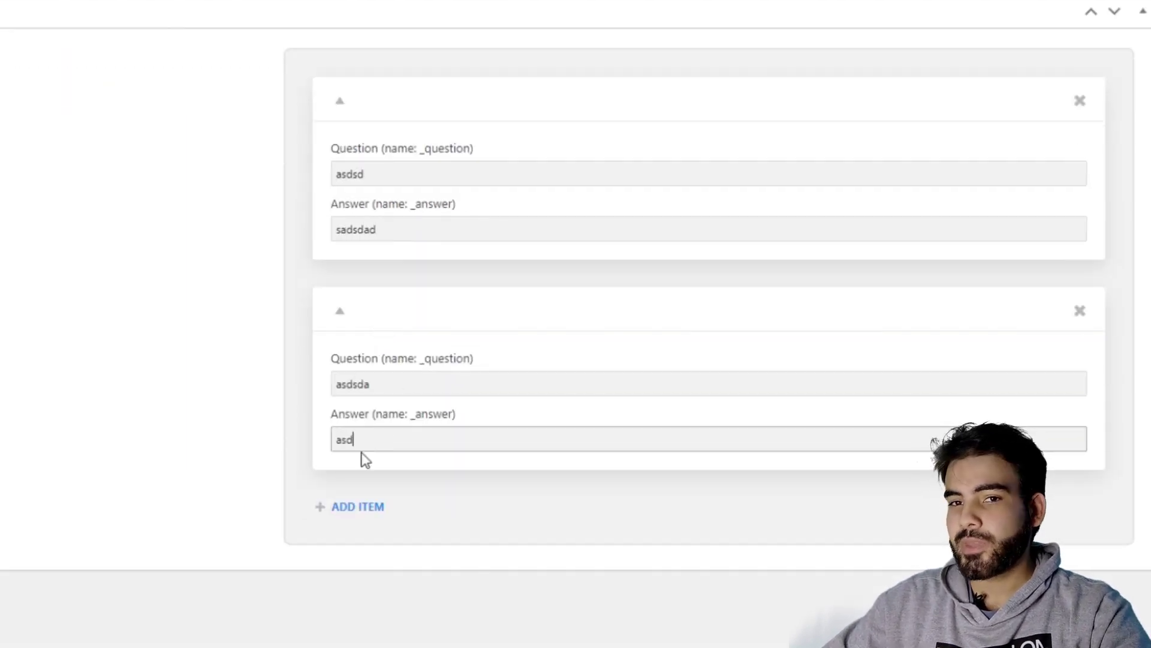
text(ds)
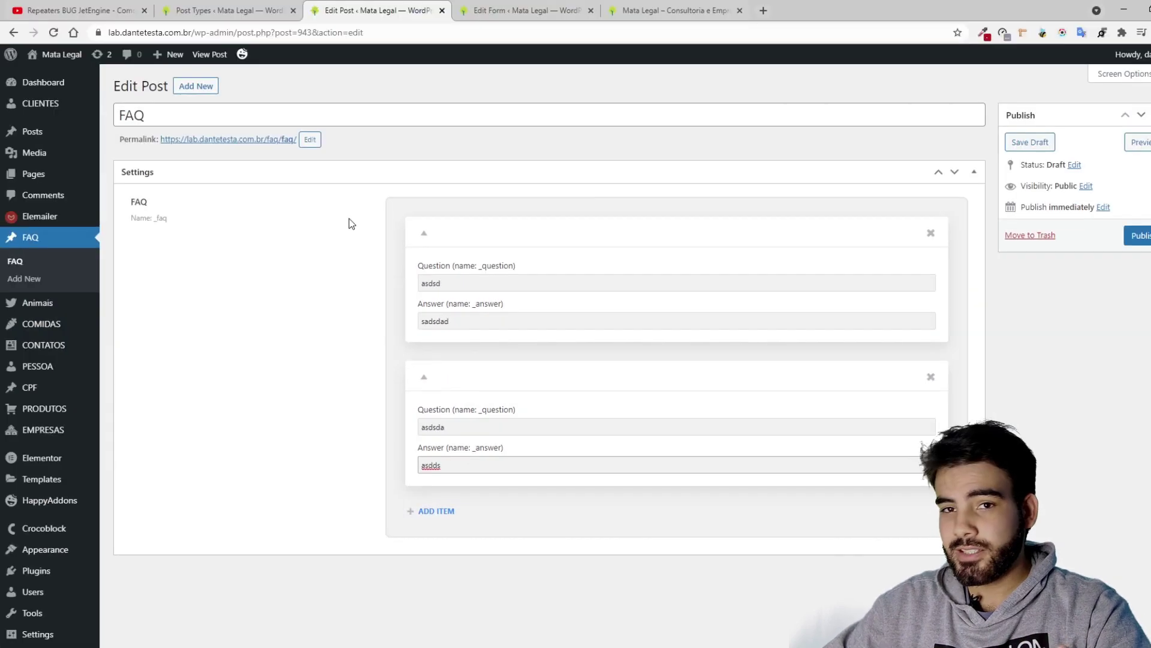
In the FAQ Form, open the repeater start field's settings and close them unchanged
click(527, 10)
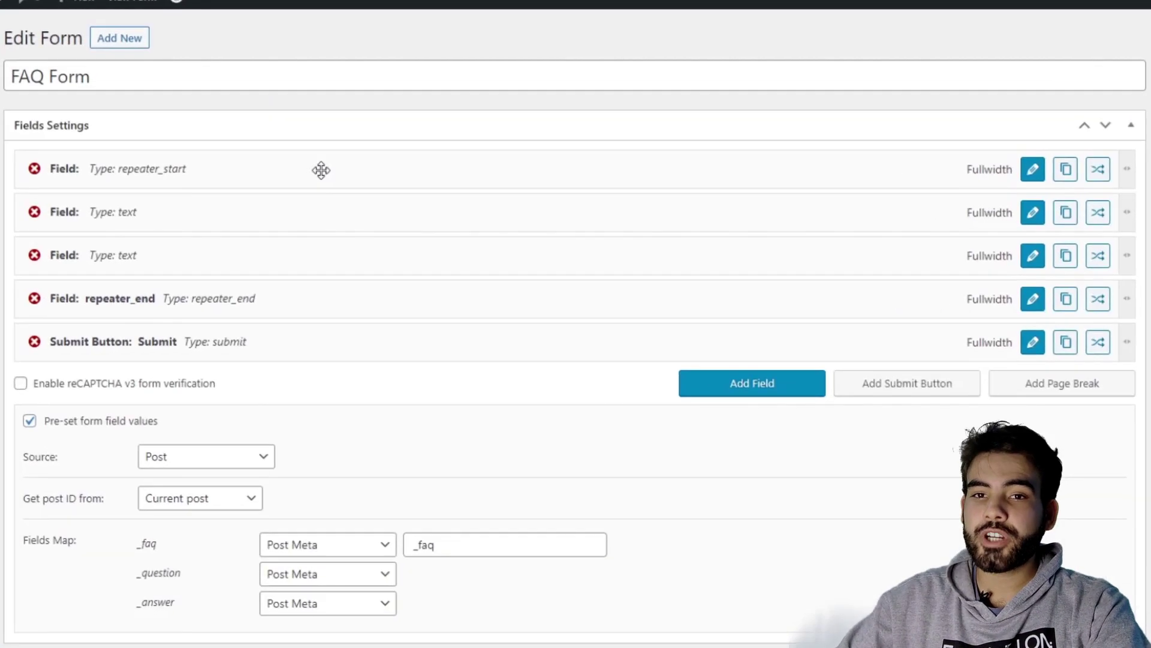
click(1034, 158)
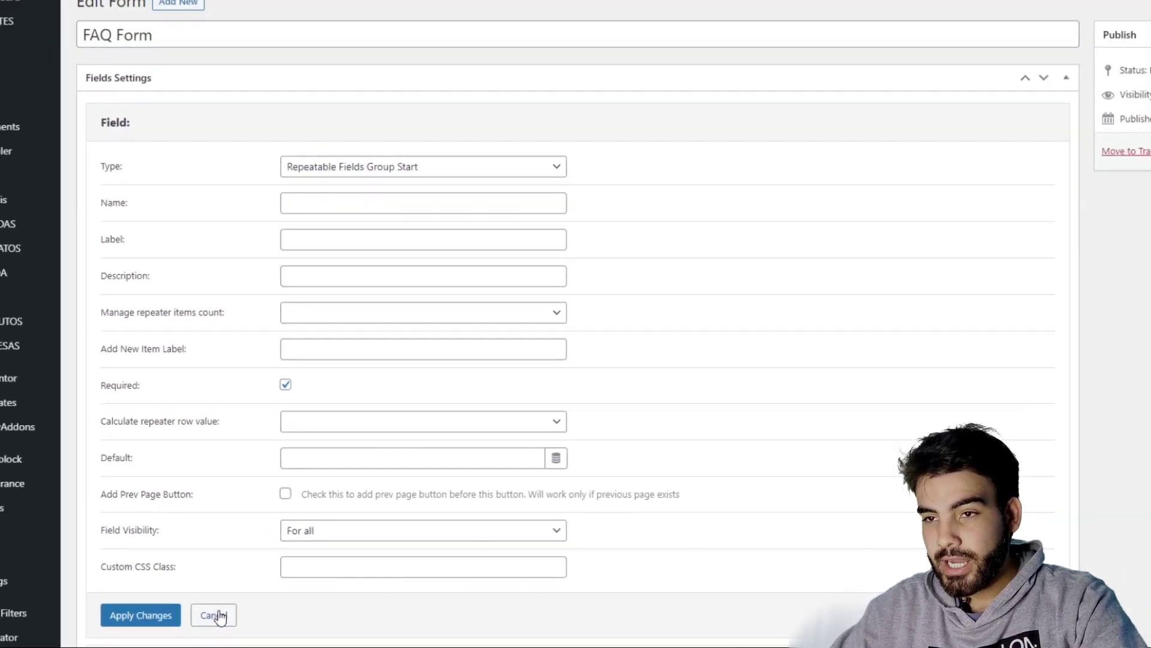
click(159, 620)
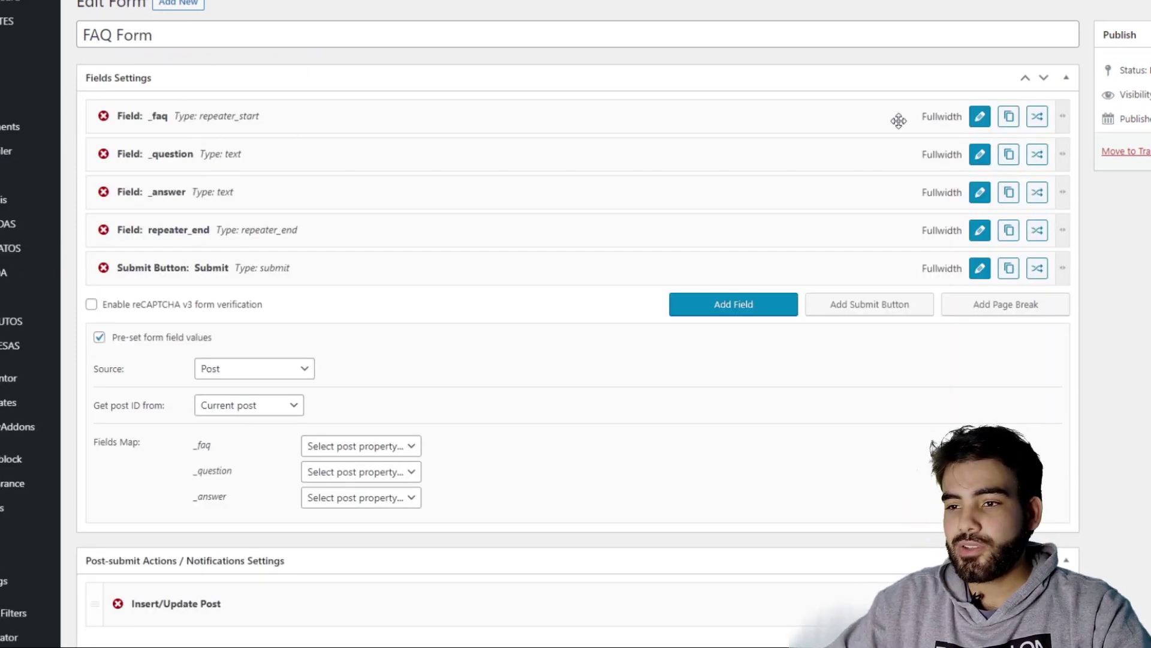
Clear the Name and Label of the _faq repeater field
click(980, 116)
double_click(297, 203)
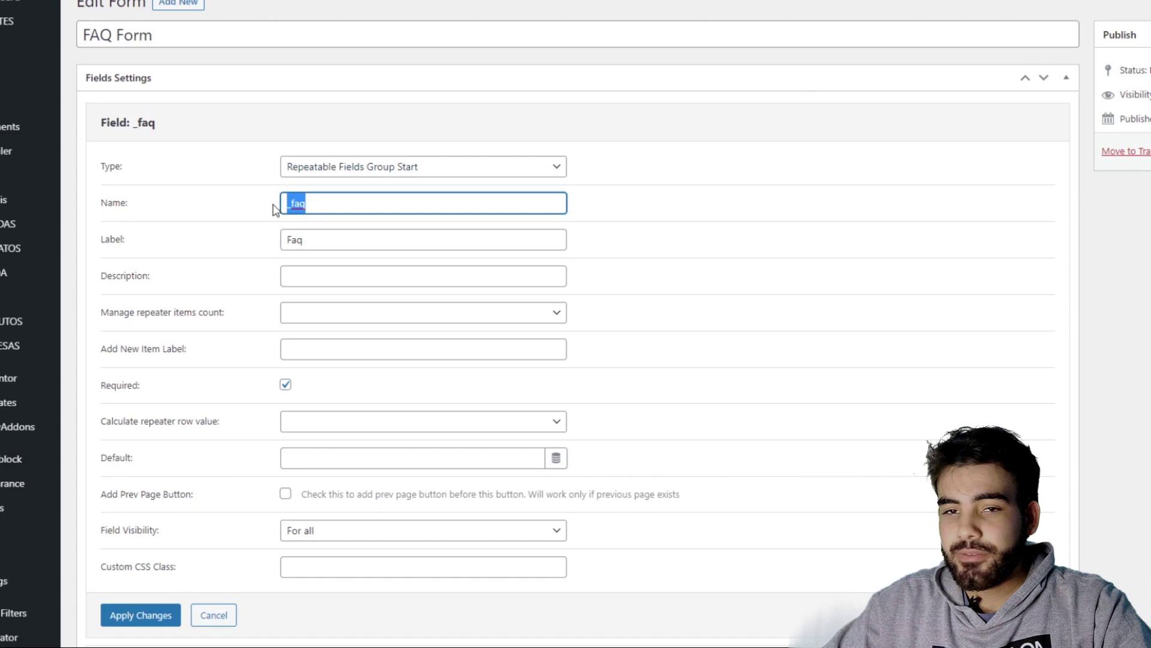
key(BackSpace)
double_click(297, 239)
key(BackSpace)
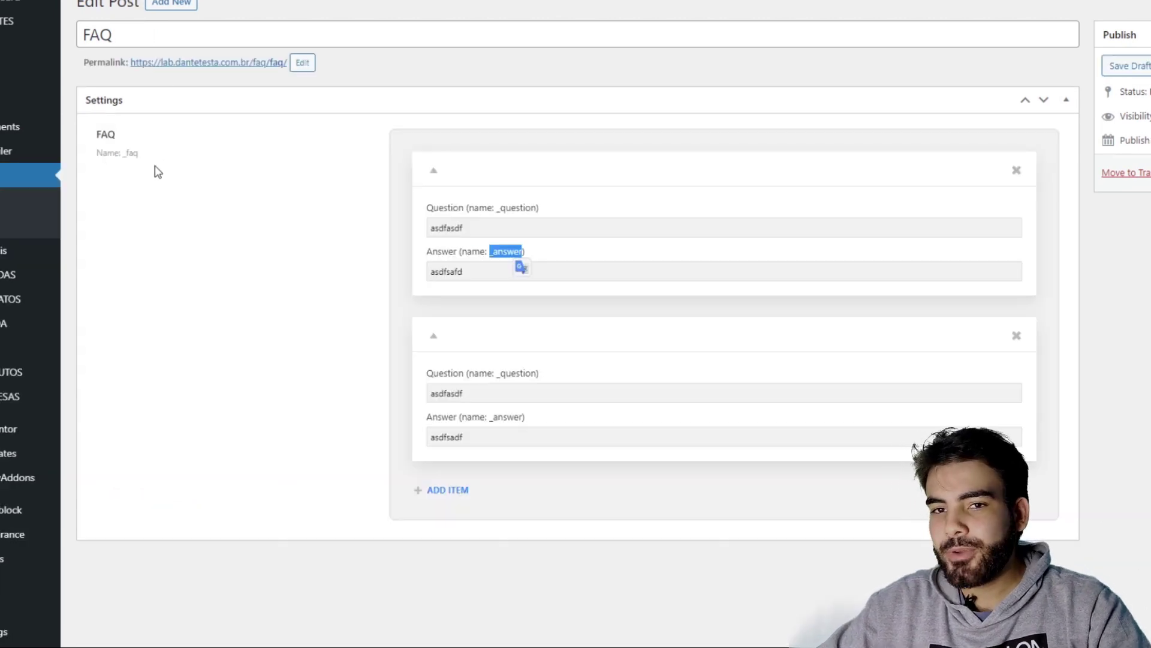
Set the repeater's Name to _faq, copied from the post meta, and its Label to 'faq'
double_click(130, 154)
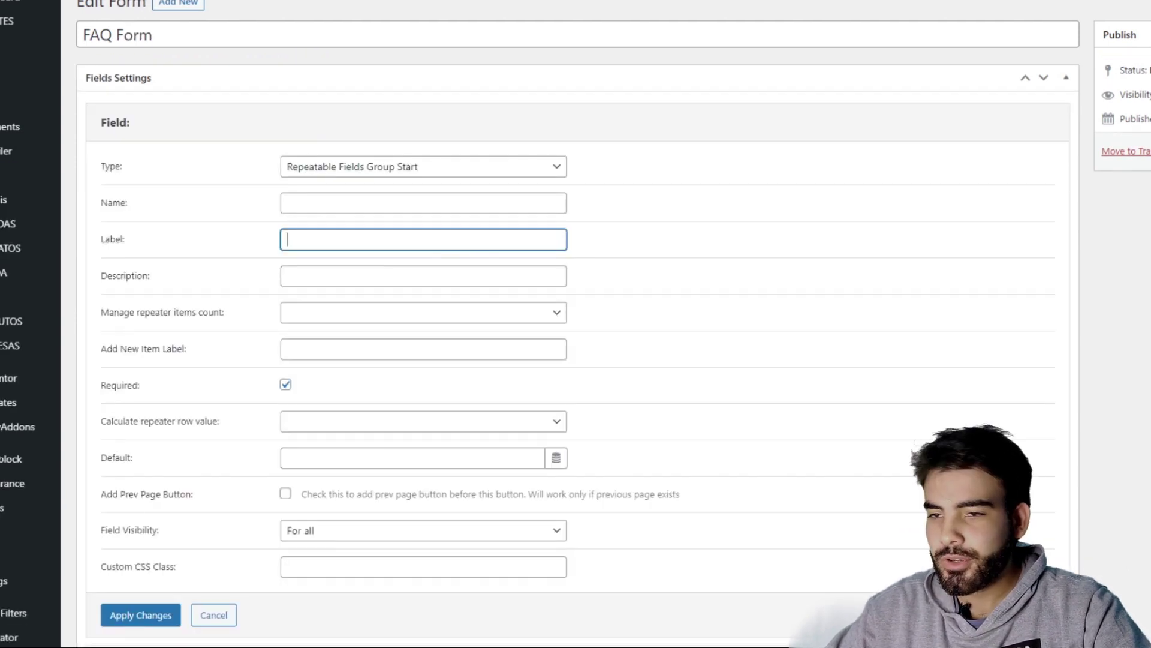
click(306, 202)
text(_faq)
click(257, 218)
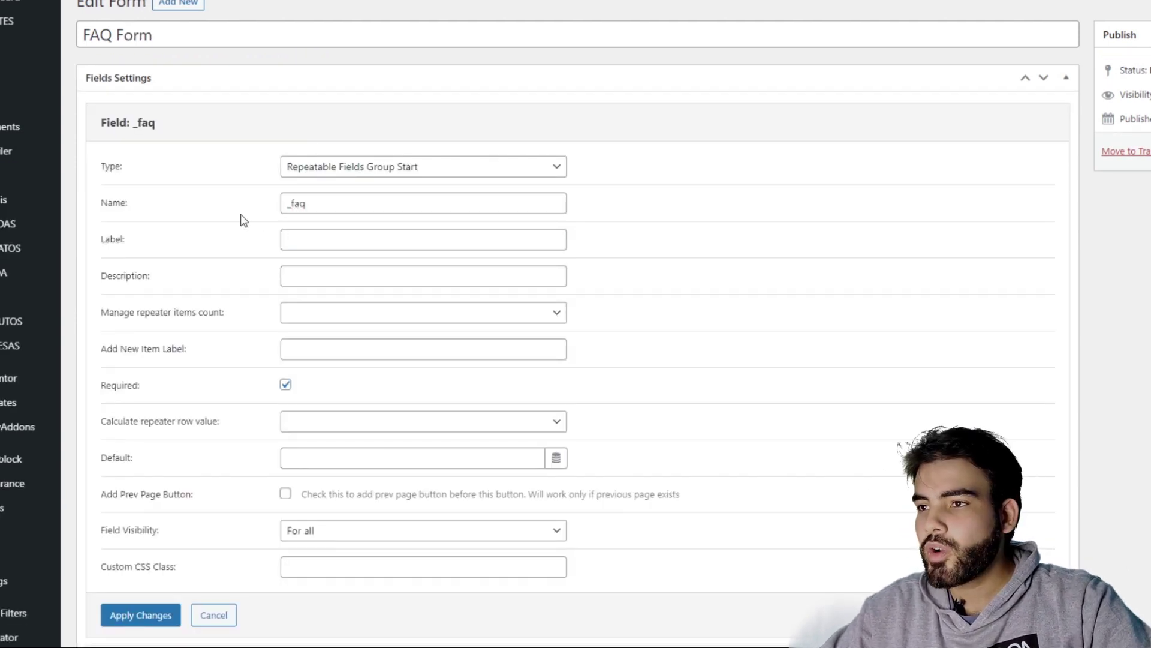
click(319, 244)
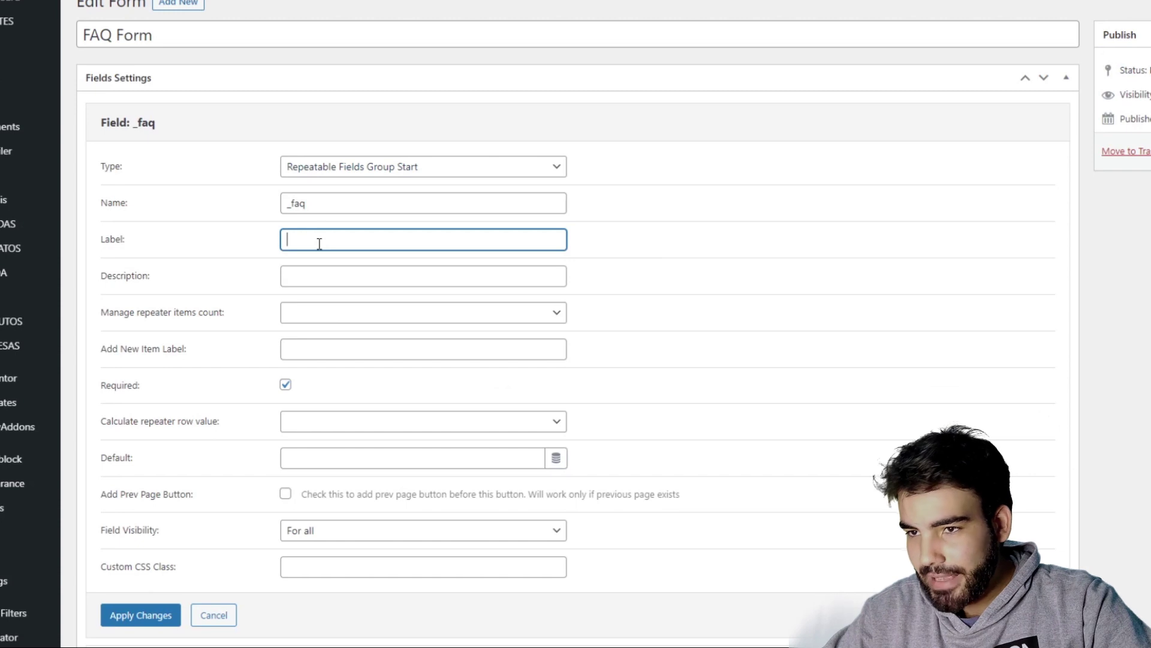
click(312, 203)
double_click(296, 204)
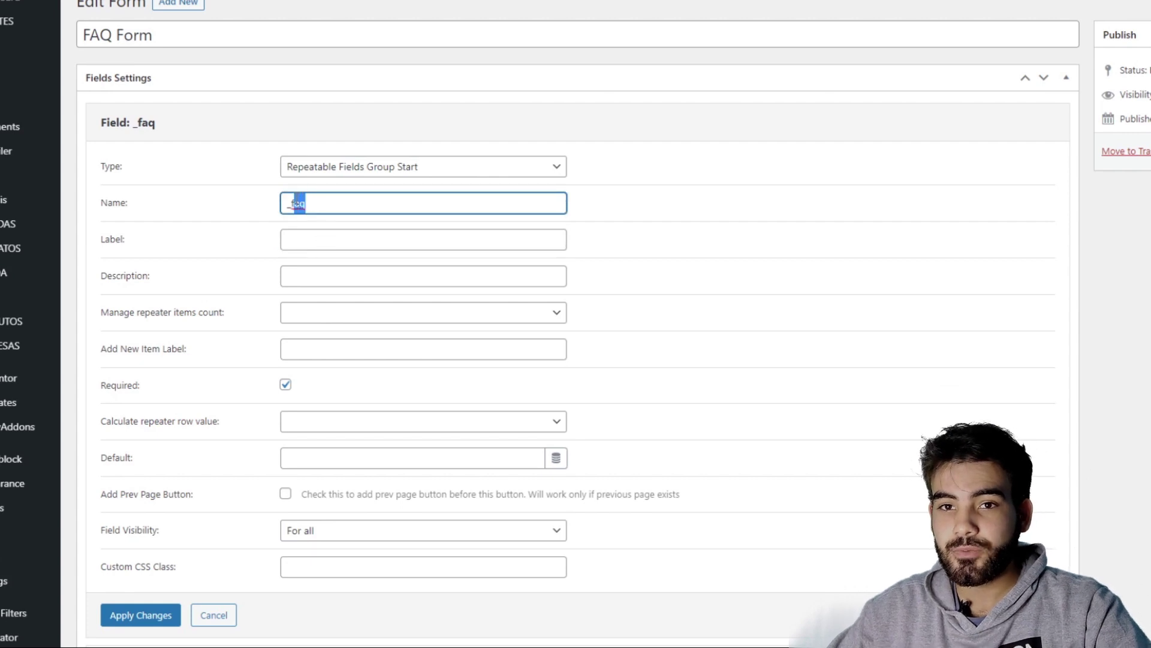
click(321, 239)
text(faq)
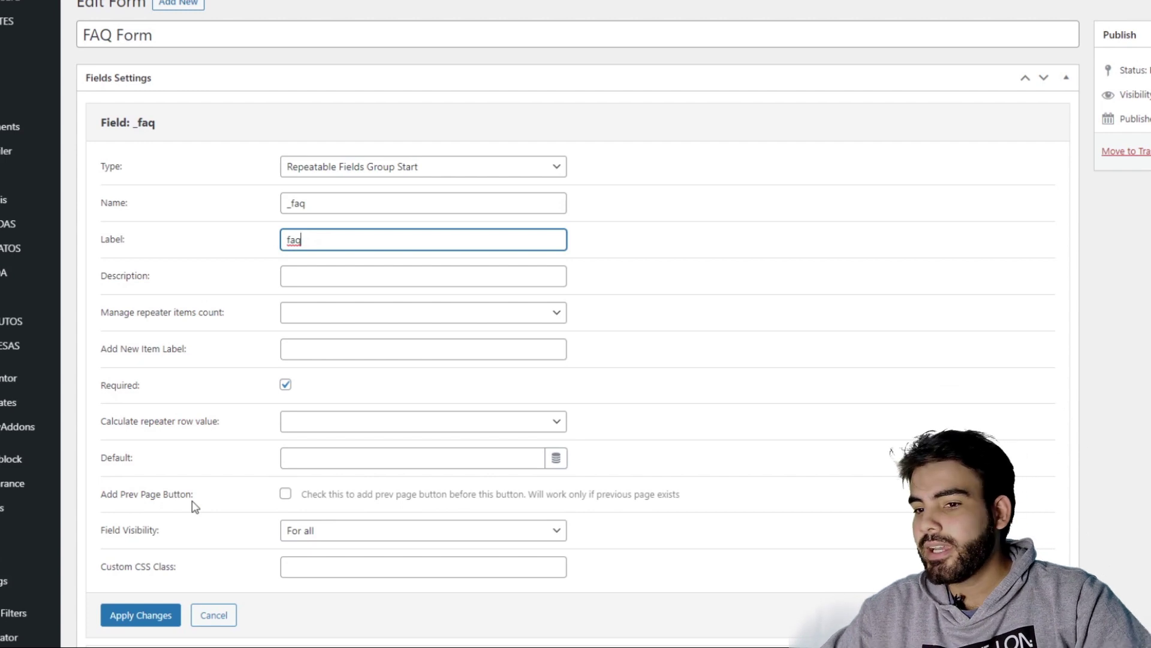
click(144, 614)
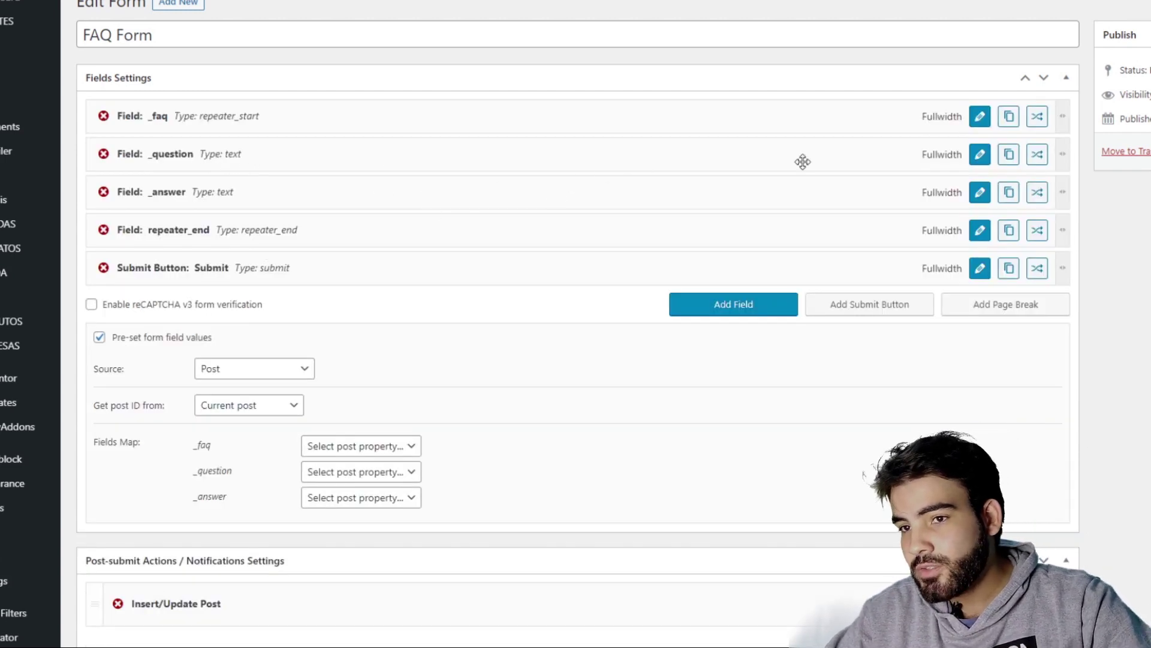
click(979, 154)
double_click(341, 240)
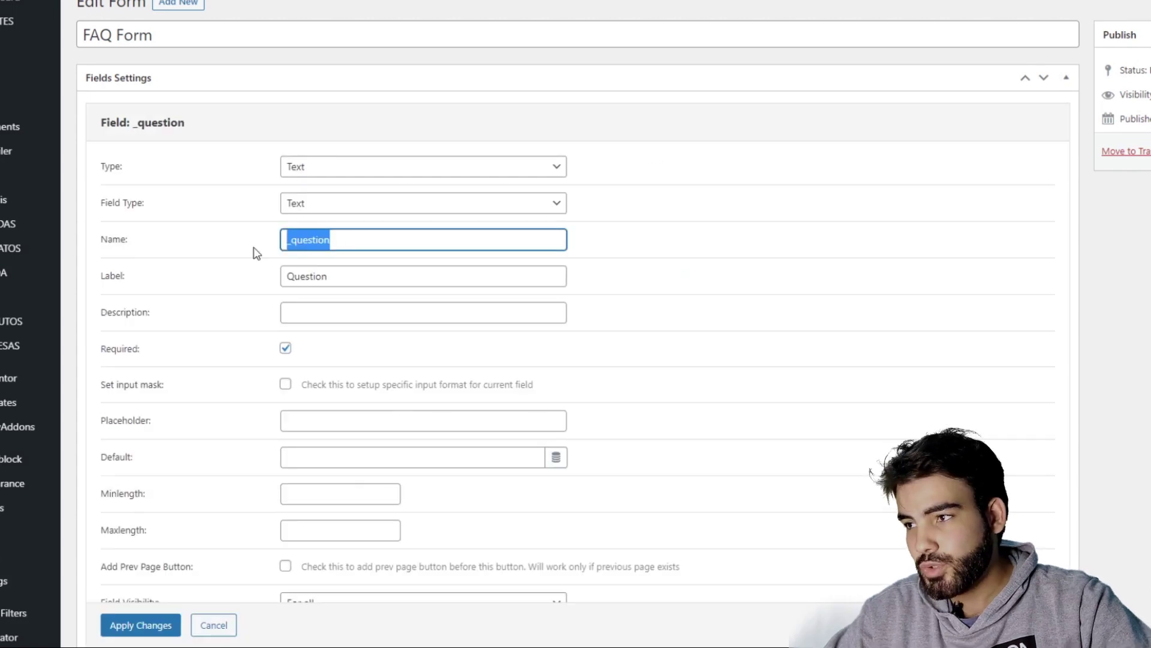
key(ctrl+Tab)
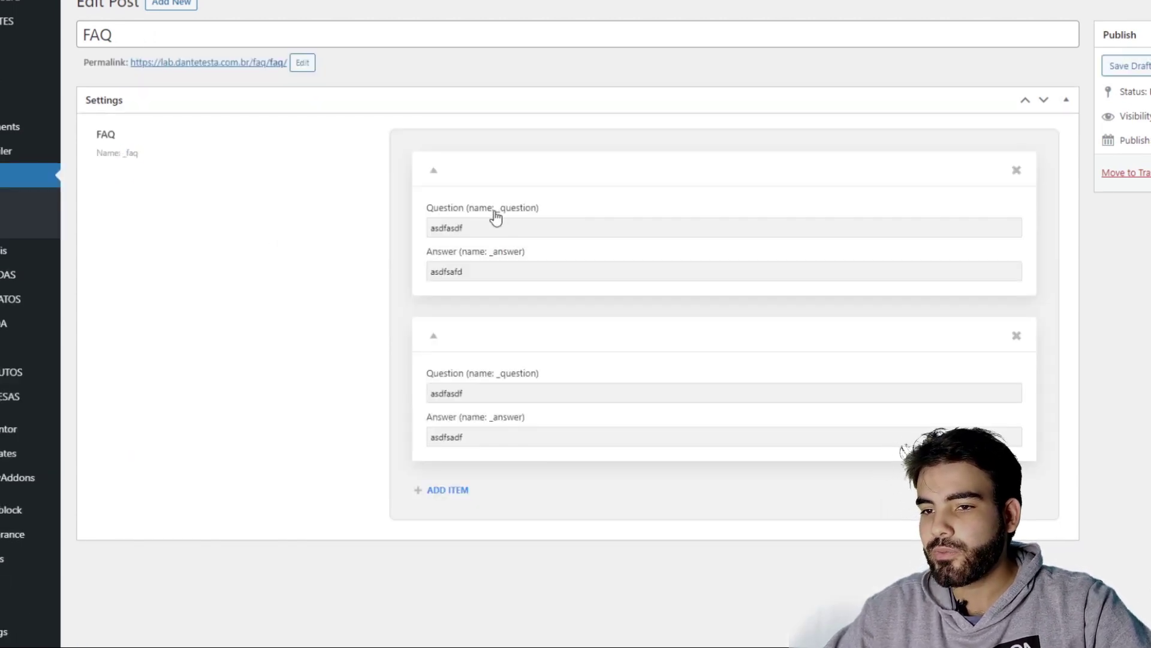
drag(496, 209, 540, 212)
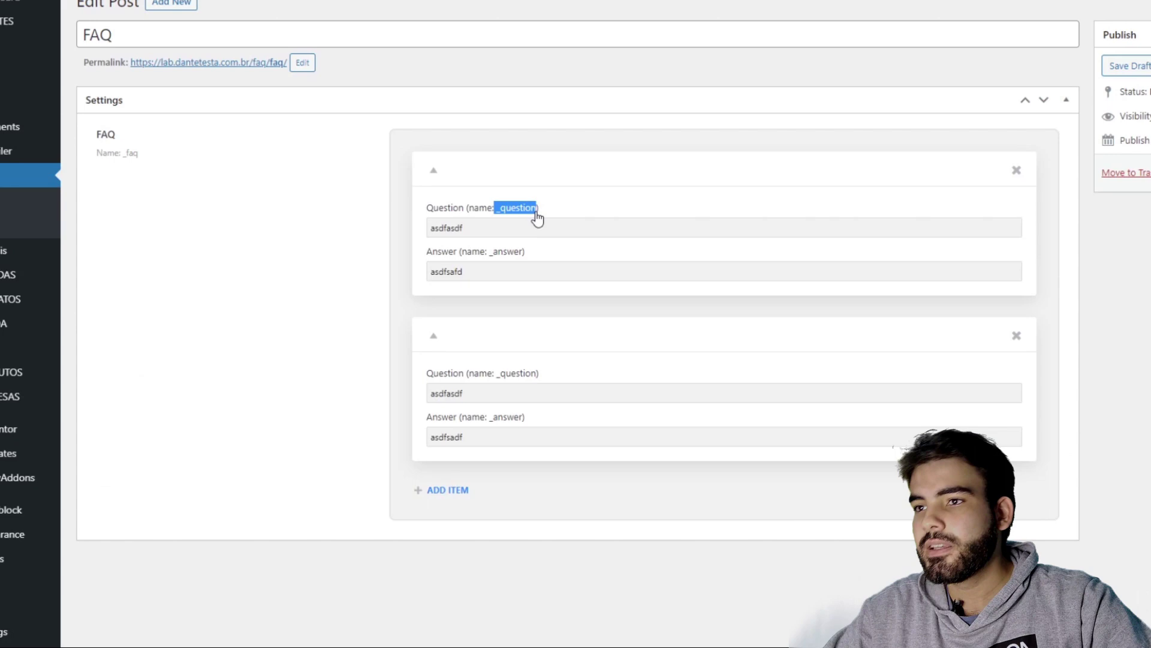
key(ctrl+Tab)
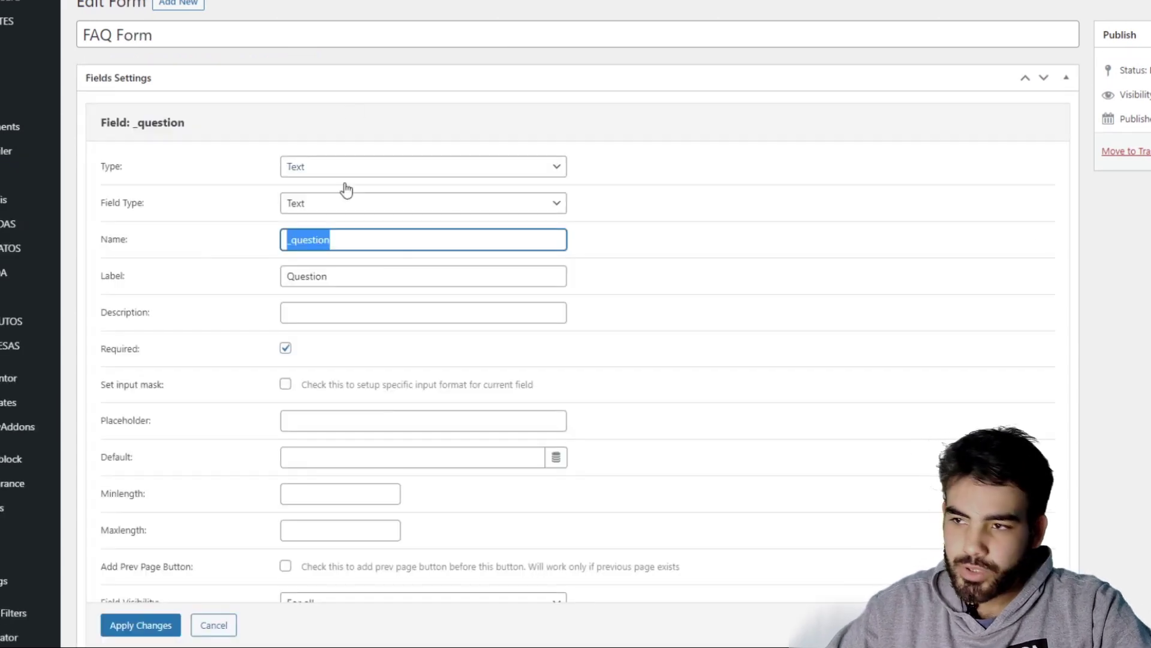
click(324, 276)
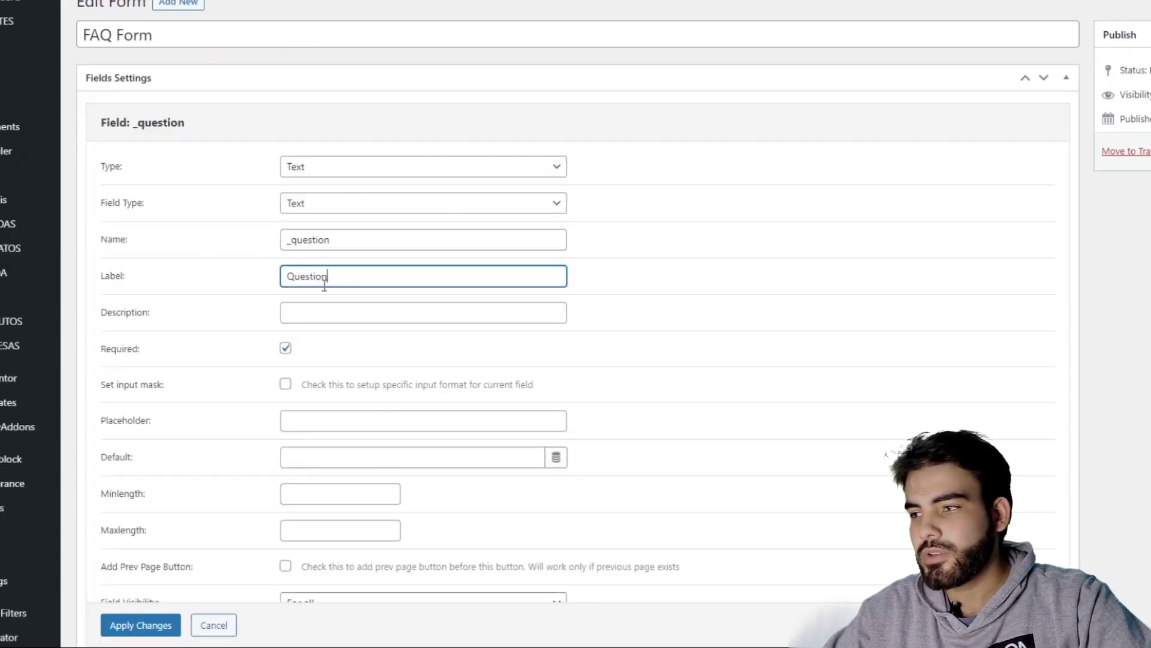
click(140, 624)
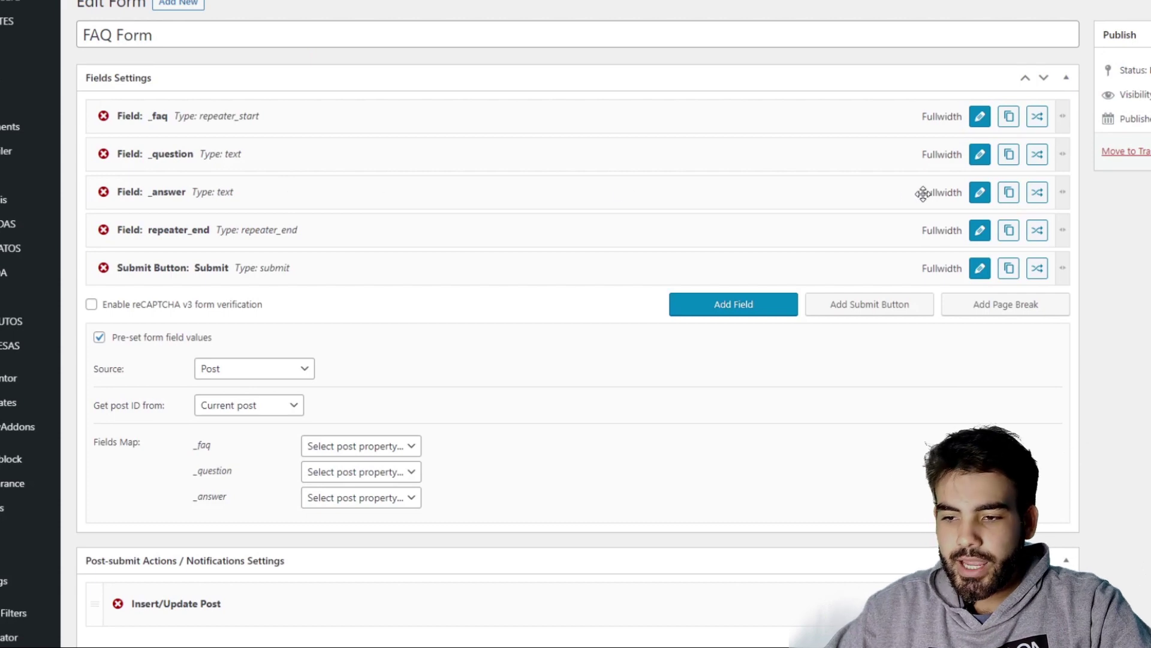
click(979, 192)
double_click(333, 239)
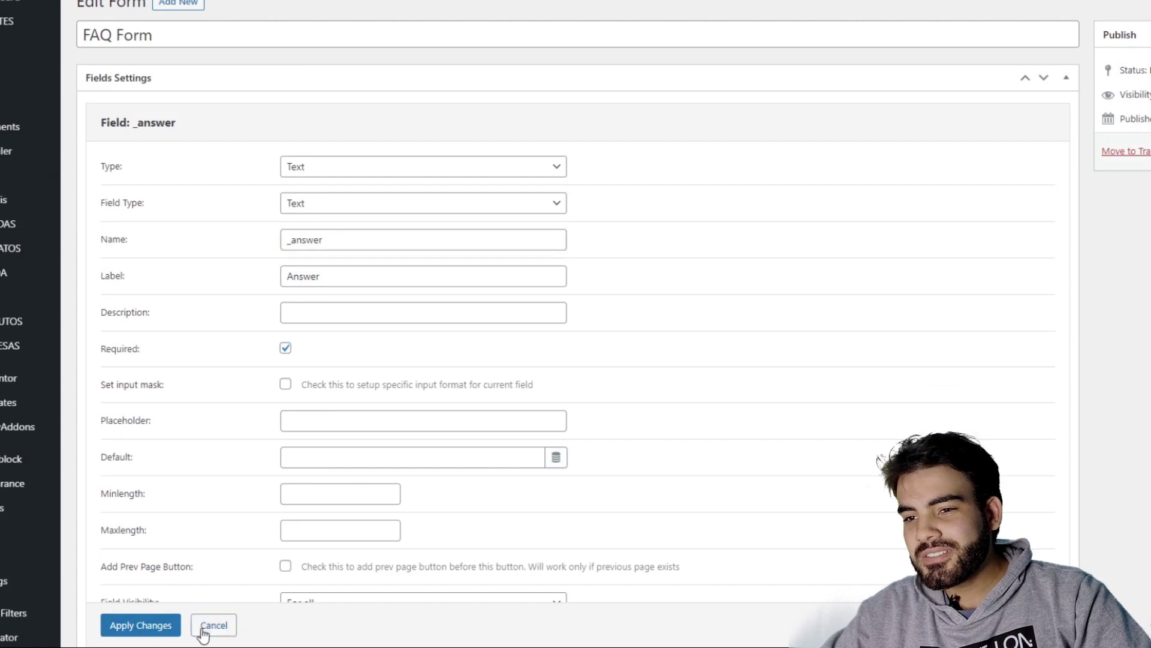
click(212, 625)
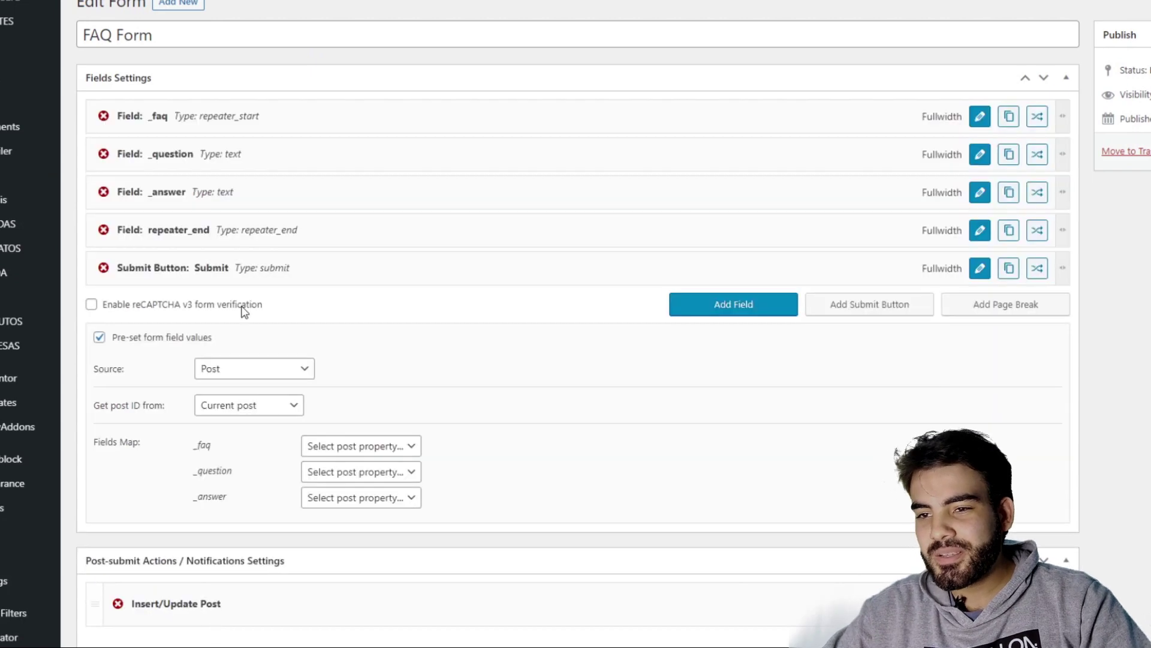
Set the pre-set values source for _faq and _question to Post Meta
click(979, 231)
click(364, 369)
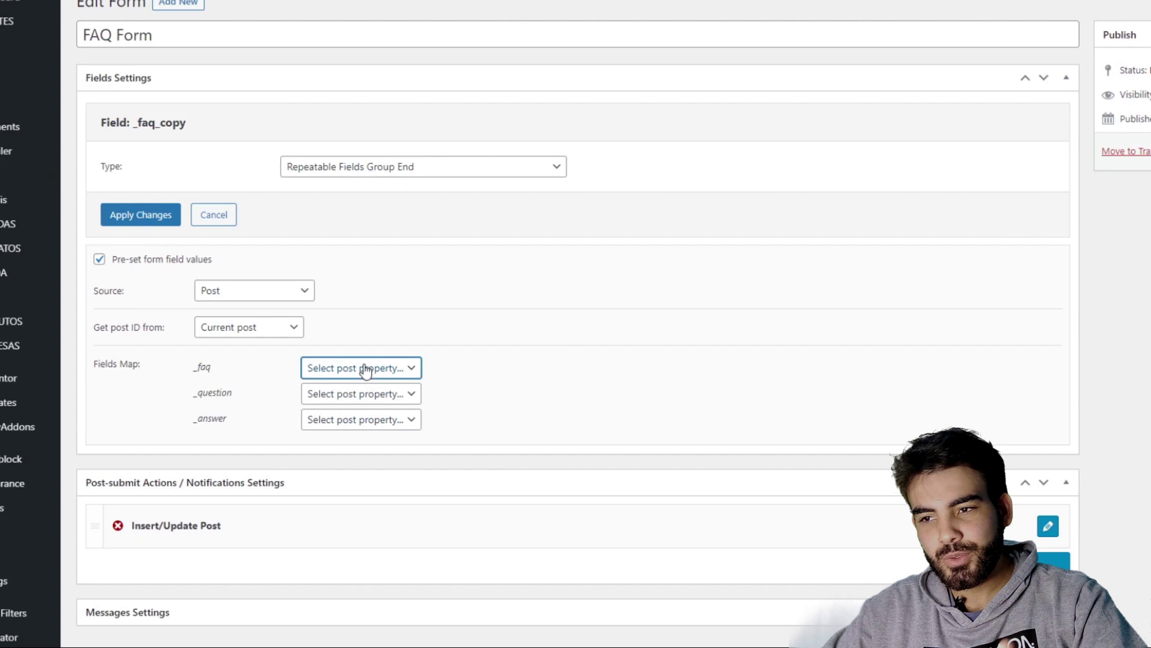
key(Down)
key(Tab)
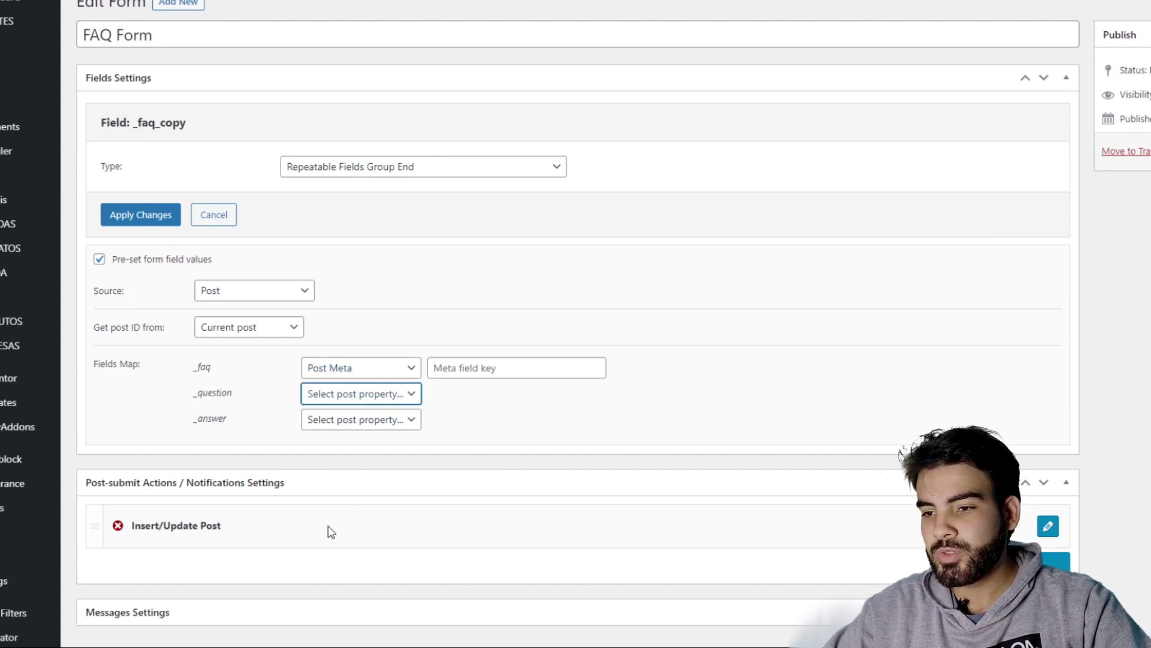
key(Down)
Enter _faq and _question as their meta field keys
double_click(202, 367)
key(ctrl+c)
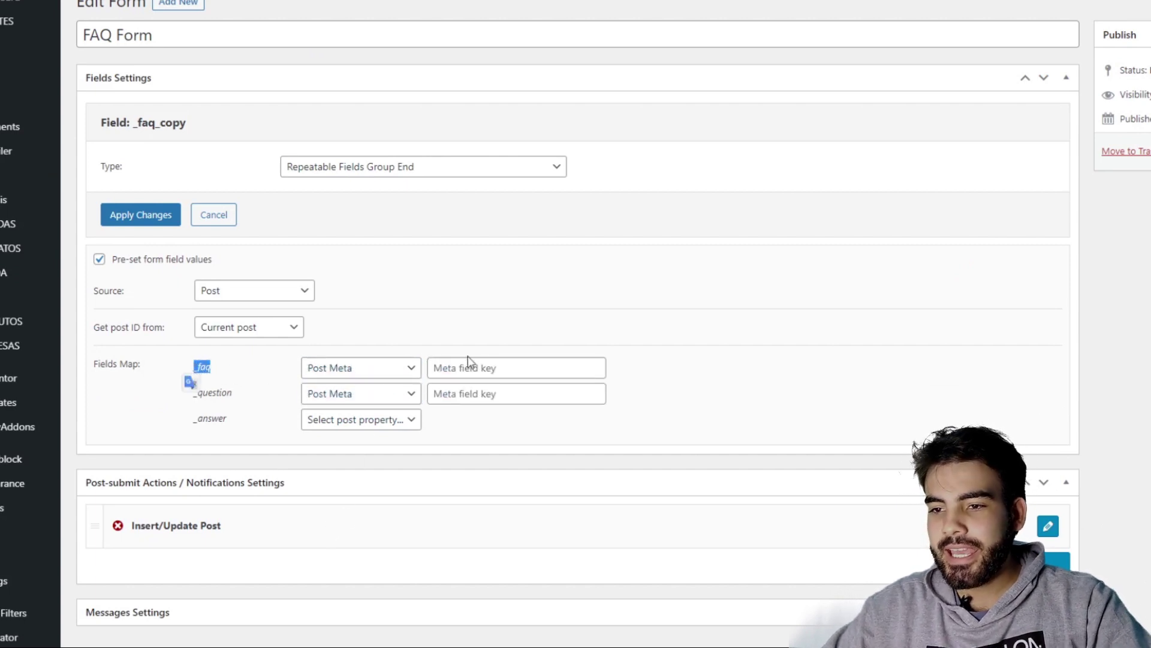
click(504, 367)
key(ctrl+v)
double_click(213, 392)
key(ctrl+c)
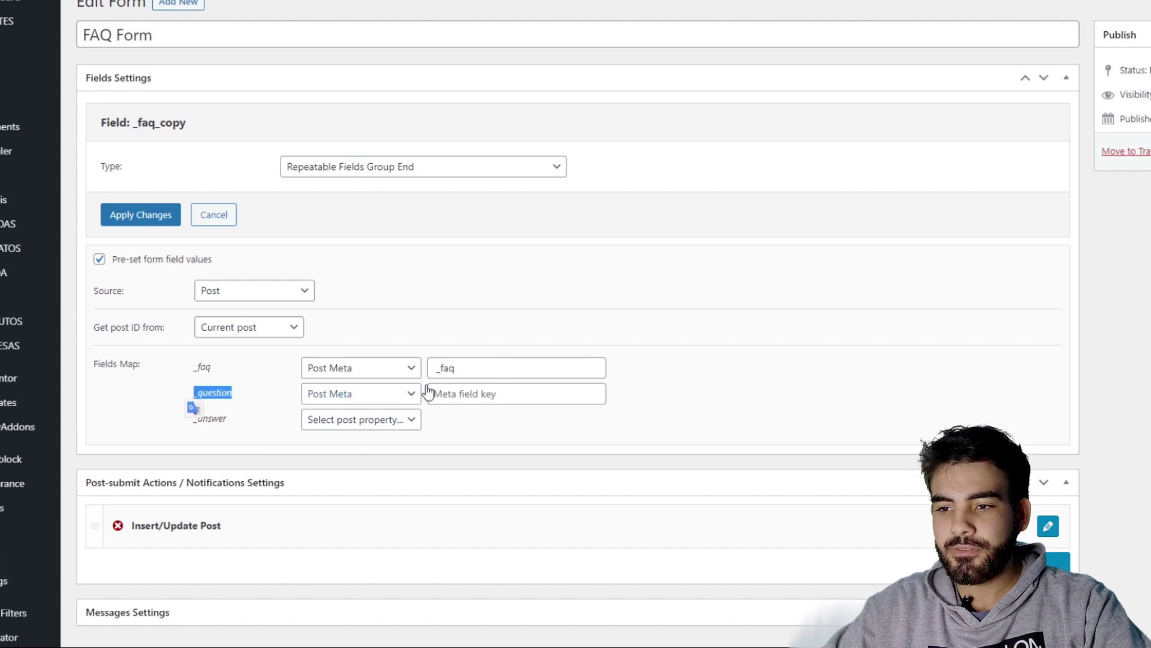
click(505, 393)
key(ctrl+v)
click(359, 419)
Map _answer to Post Meta with meta key _answer and close the settings
key(Down)
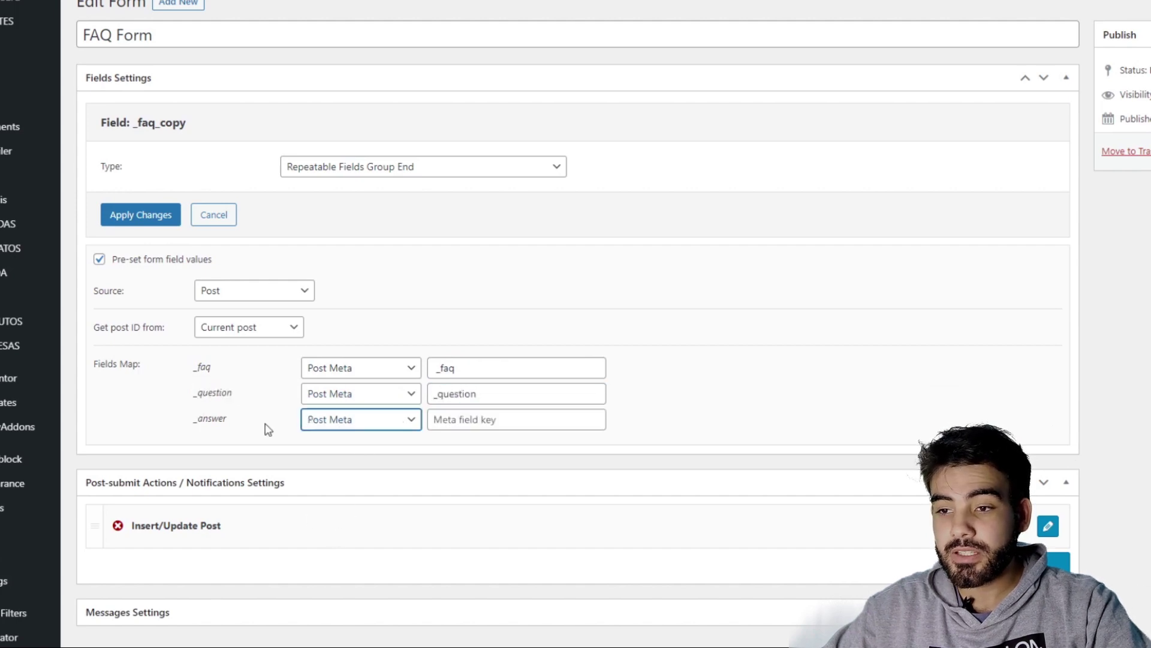
double_click(212, 418)
click(193, 423)
double_click(211, 419)
key(ctrl+c)
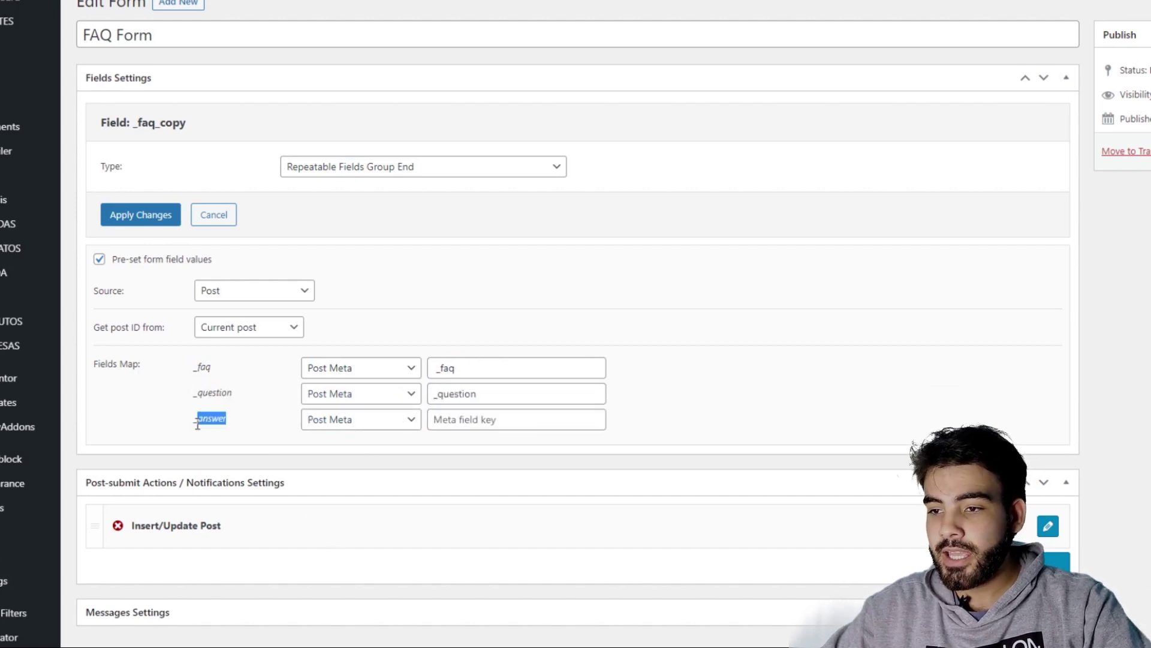
click(470, 420)
key(ctrl+v)
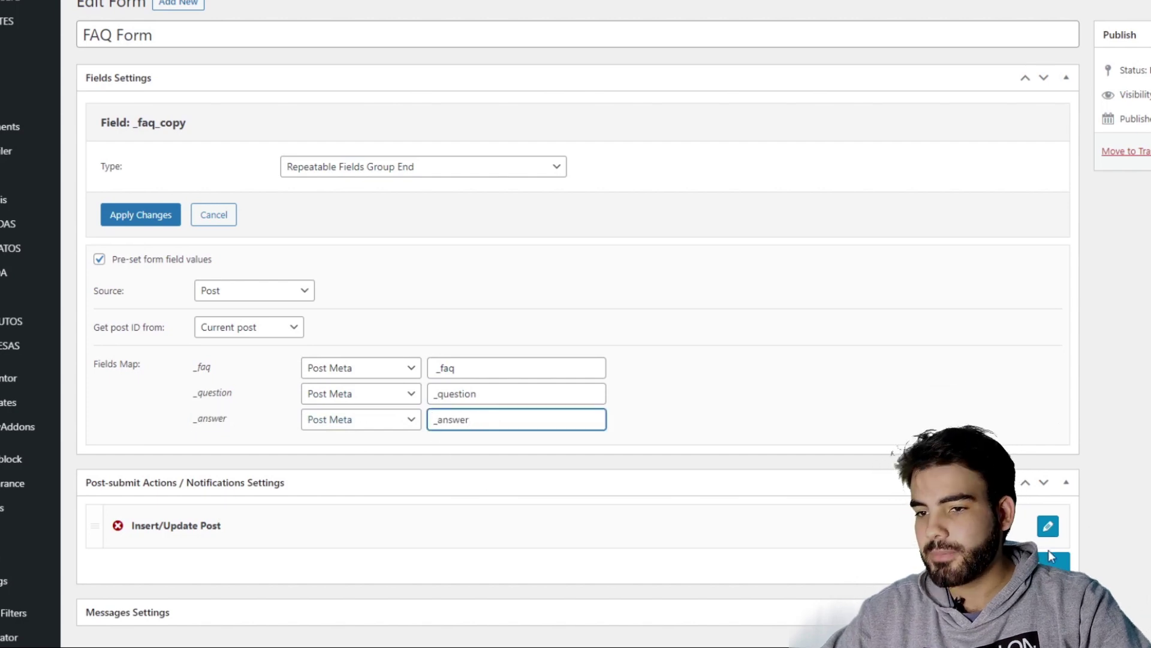
click(140, 214)
Confirm the Insert/Update Post action maps _faq, _question and _answer to matching post meta
click(1048, 486)
scroll(540, 451, down, 4)
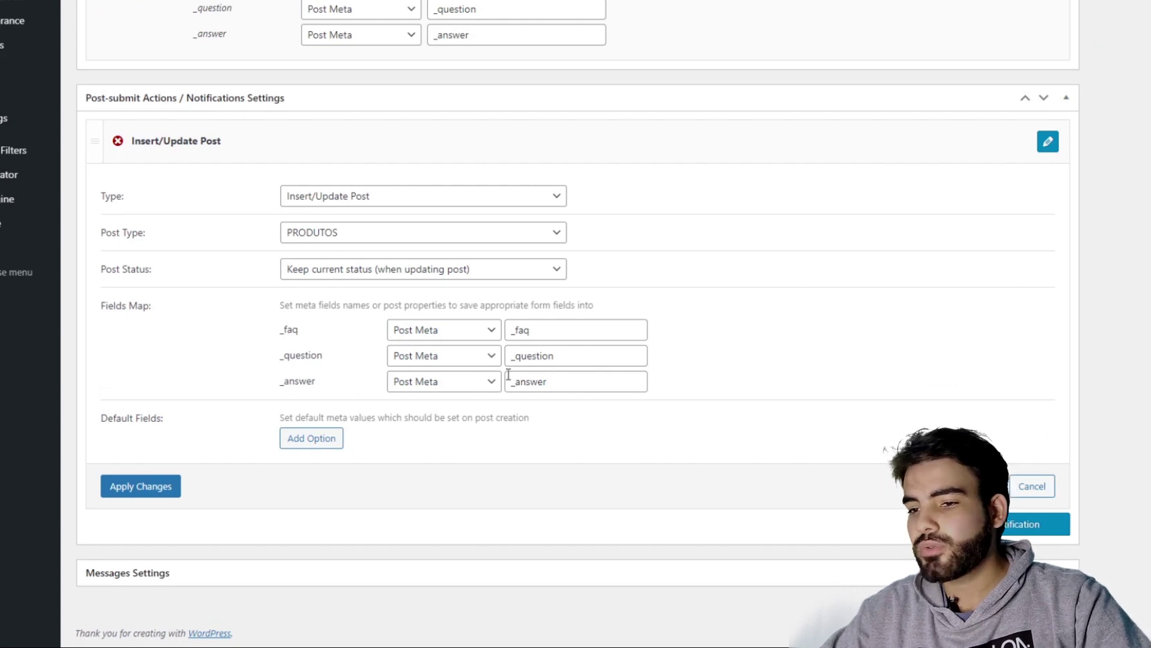
click(141, 486)
scroll(324, 477, up, 5)
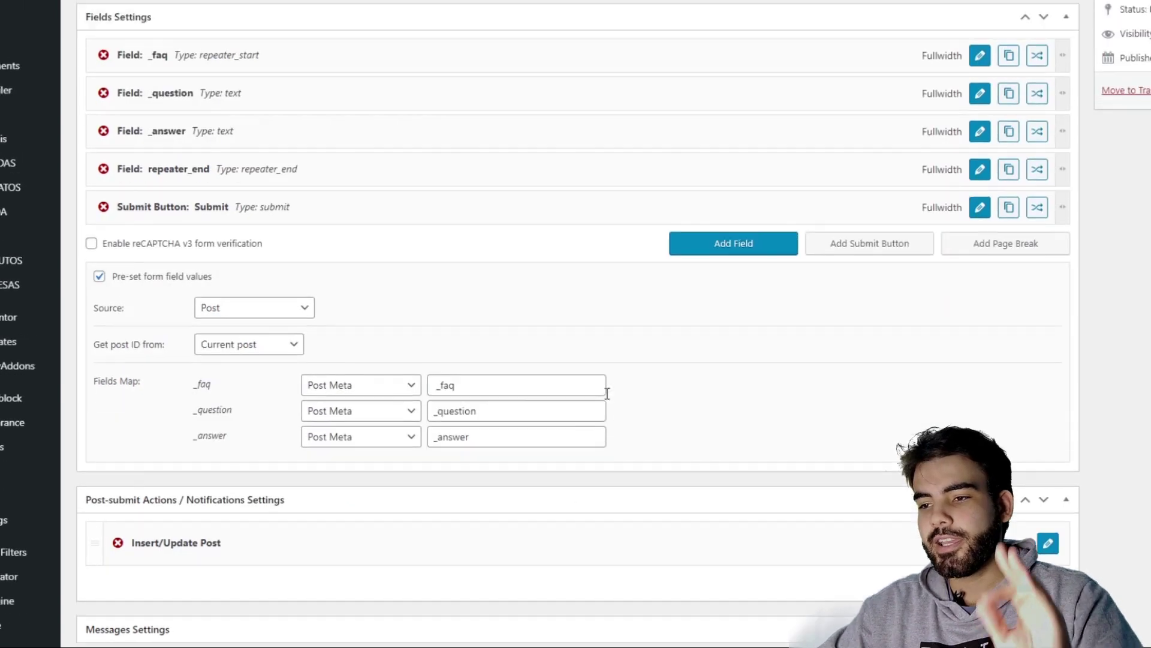
scroll(297, 405, up, 2)
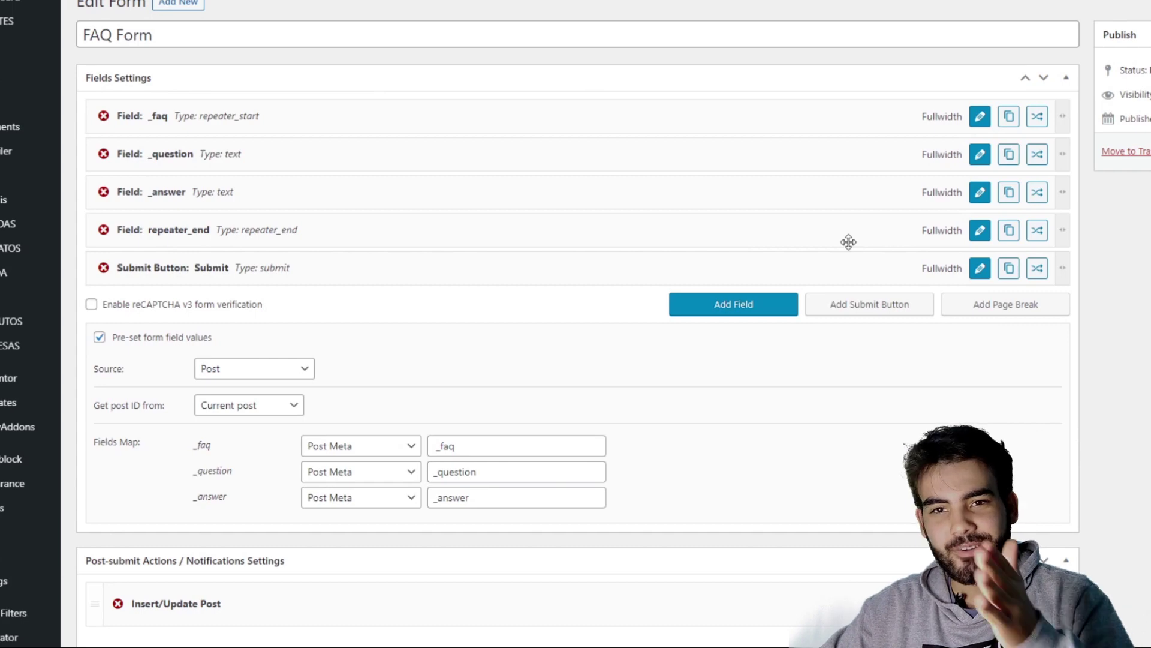